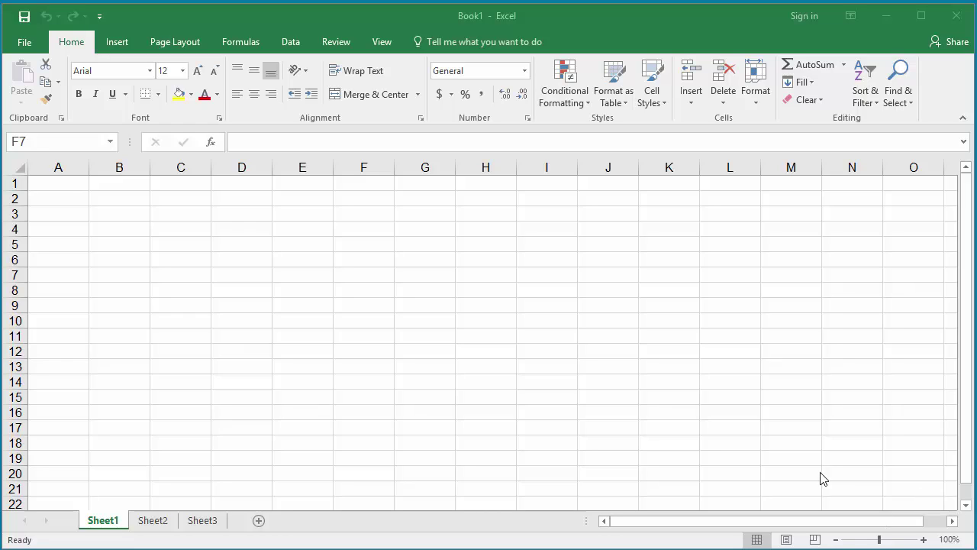
Enter 1000 in cell F7 and select G7 for the formula.
{"action": "left_click", "coordinate": [362, 272]}
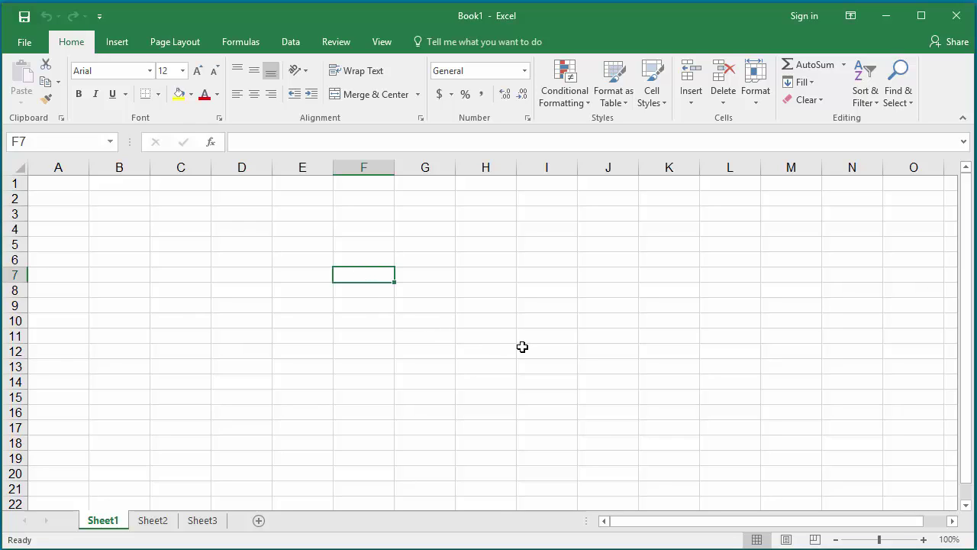
{"action": "type", "text": "1000"}
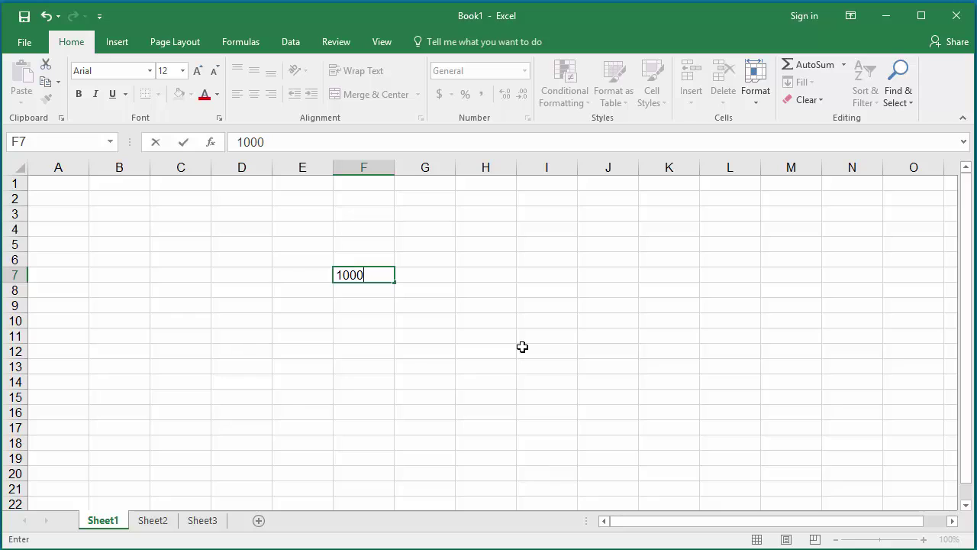
{"action": "left_click", "coordinate": [427, 279]}
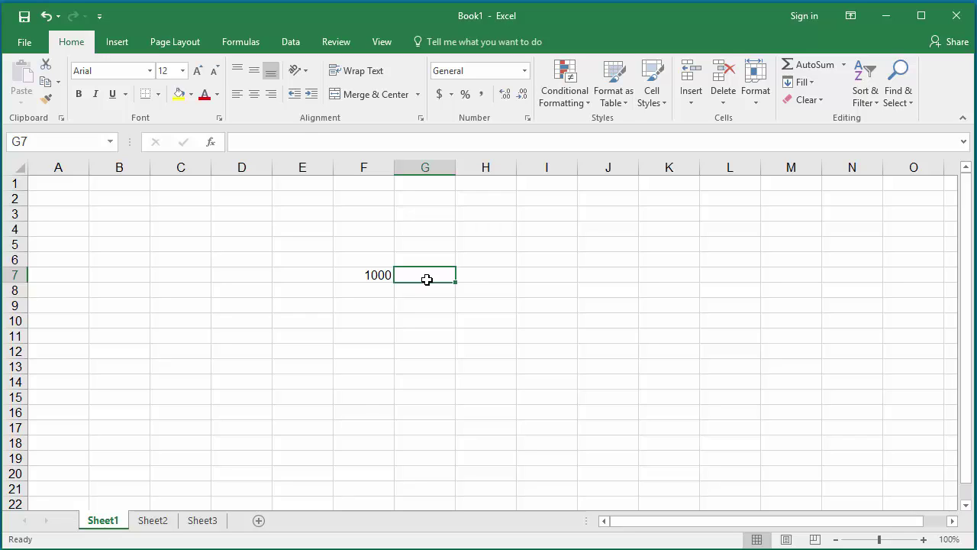
Enter =CONVERT(F7,"mi","m") in G7, converting 1000 miles to 1609344 meters.
{"action": "left_click", "coordinate": [288, 142]}
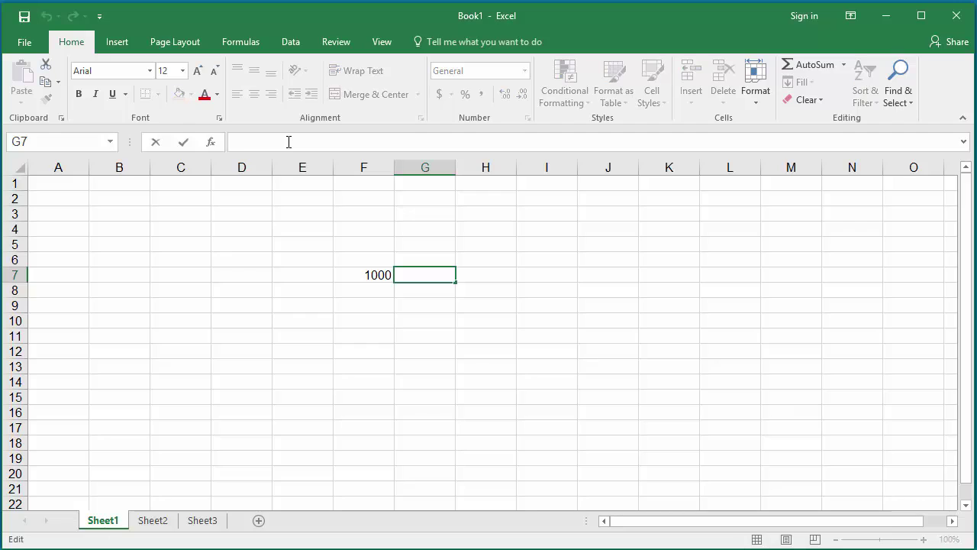
{"action": "type", "text": "="}
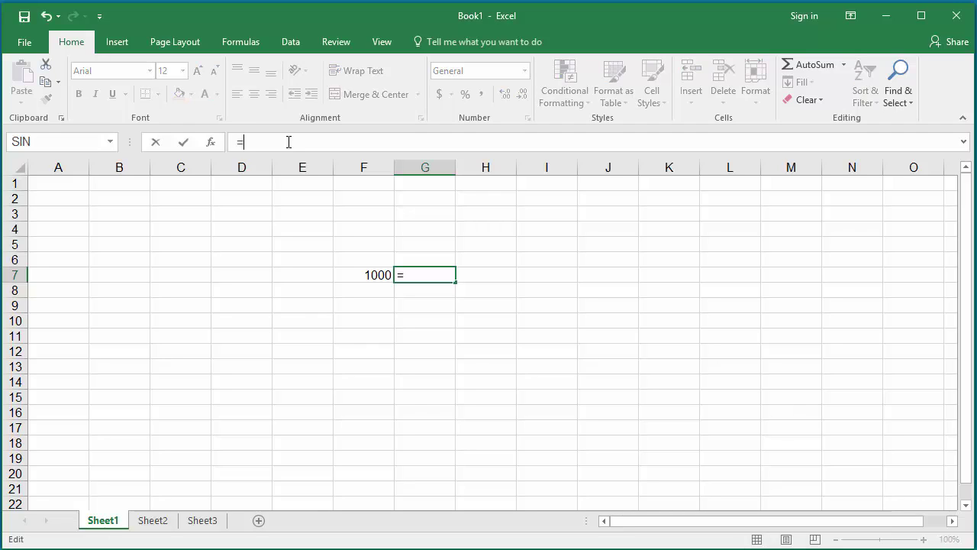
{"action": "type", "text": "CO"}
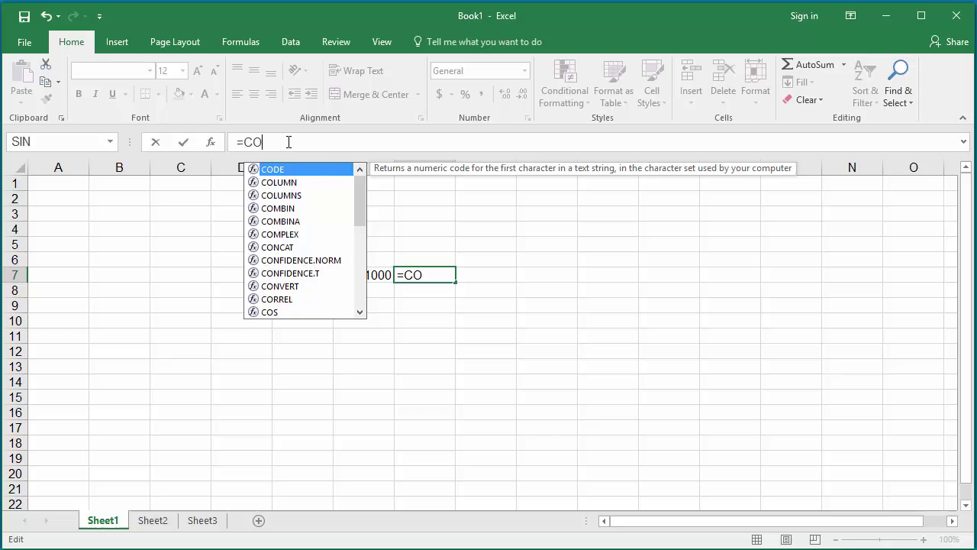
{"action": "type", "text": "NVERT"}
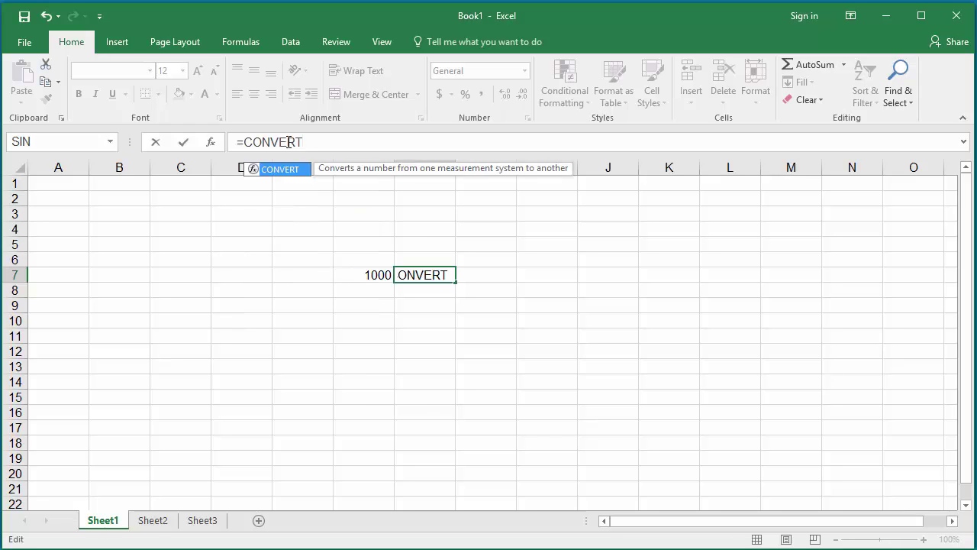
{"action": "type", "text": "("}
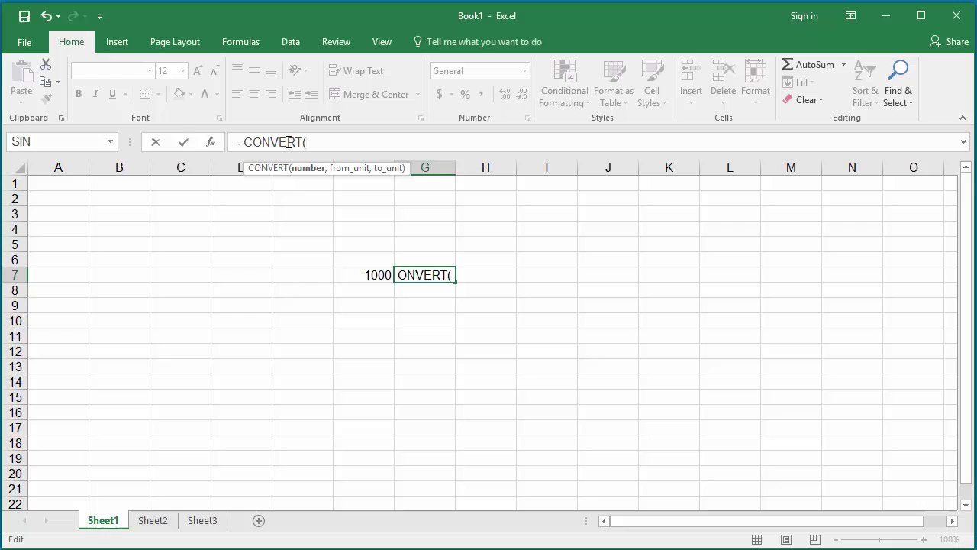
{"action": "type", "text": "F"}
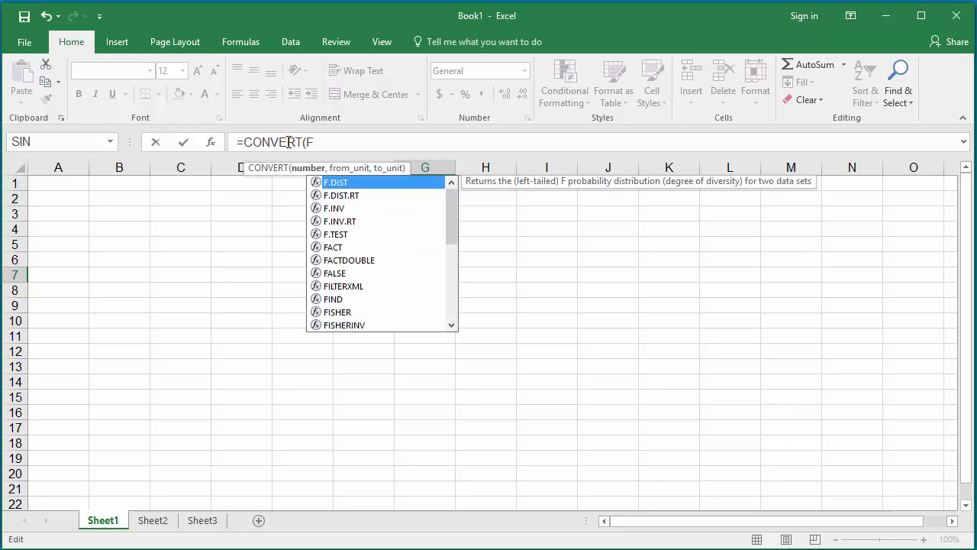
{"action": "type", "text": "7,"}
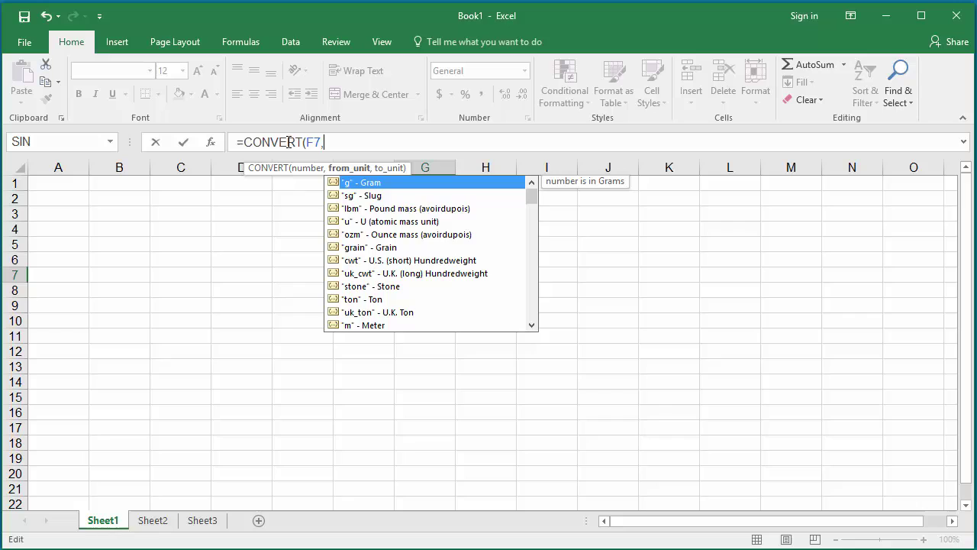
{"action": "type", "text": "\"m"}
{"action": "type", "text": "i\""}
{"action": "type", "text": ","}
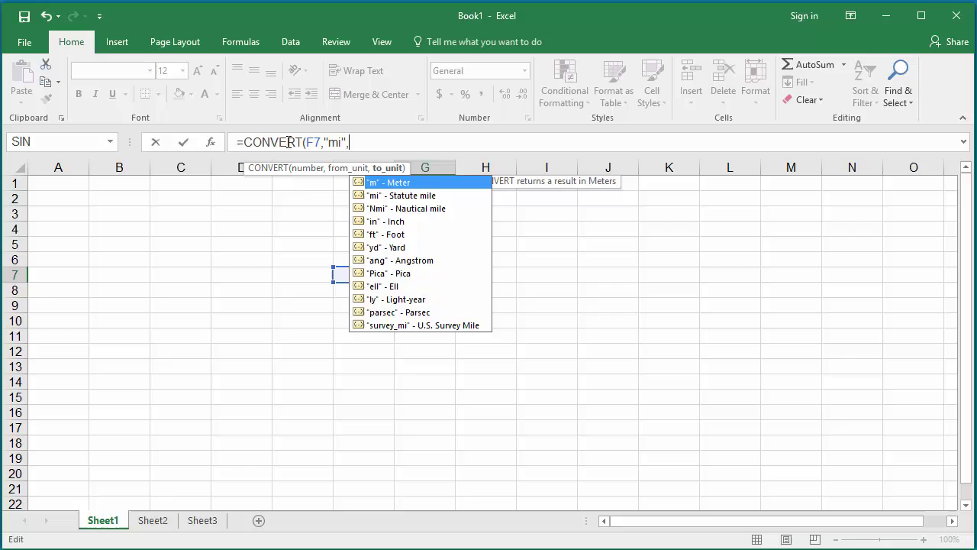
{"action": "type", "text": "\"m"}
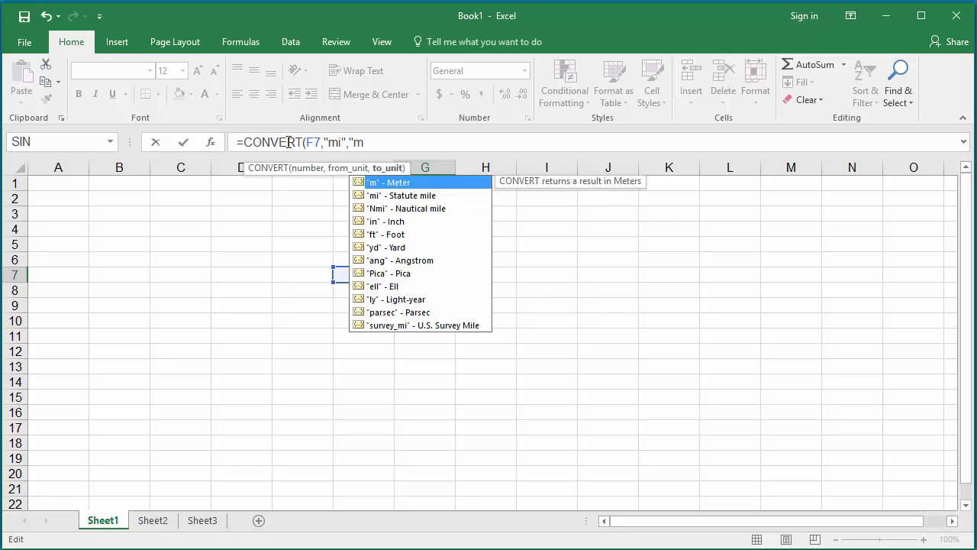
{"action": "type", "text": "\""}
{"action": "type", "text": ")"}
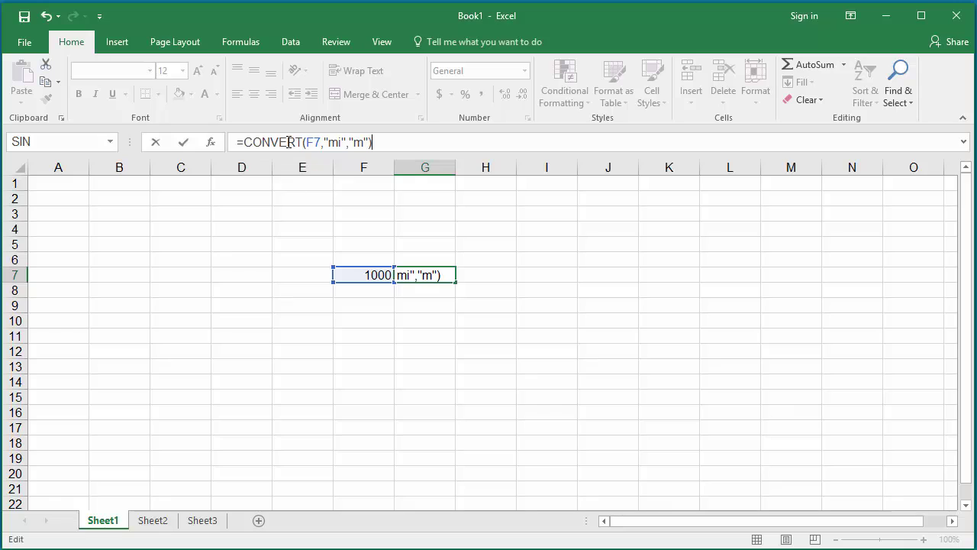
{"action": "key", "text": "Return"}
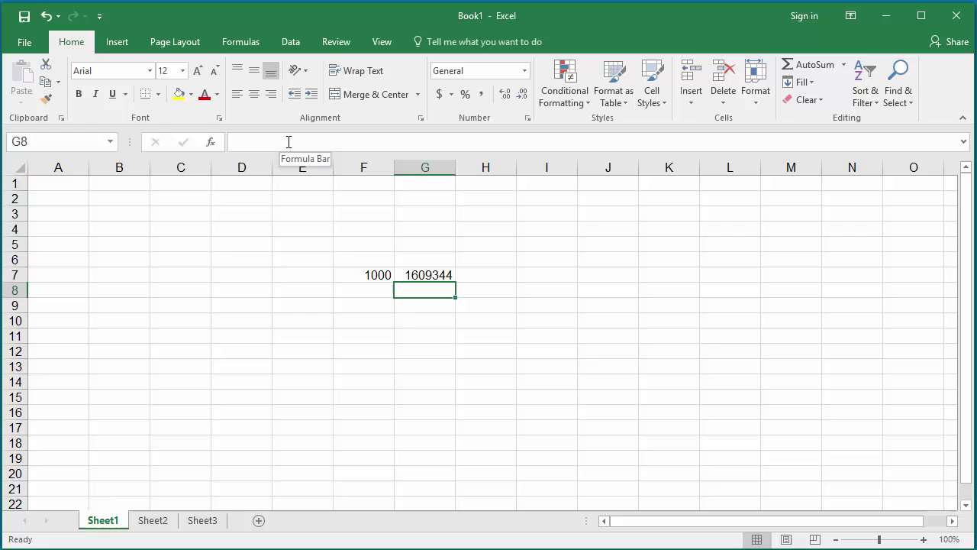
Change G7's to-unit from "m" to "km" so it shows 1609.344.
{"action": "left_click", "coordinate": [435, 275]}
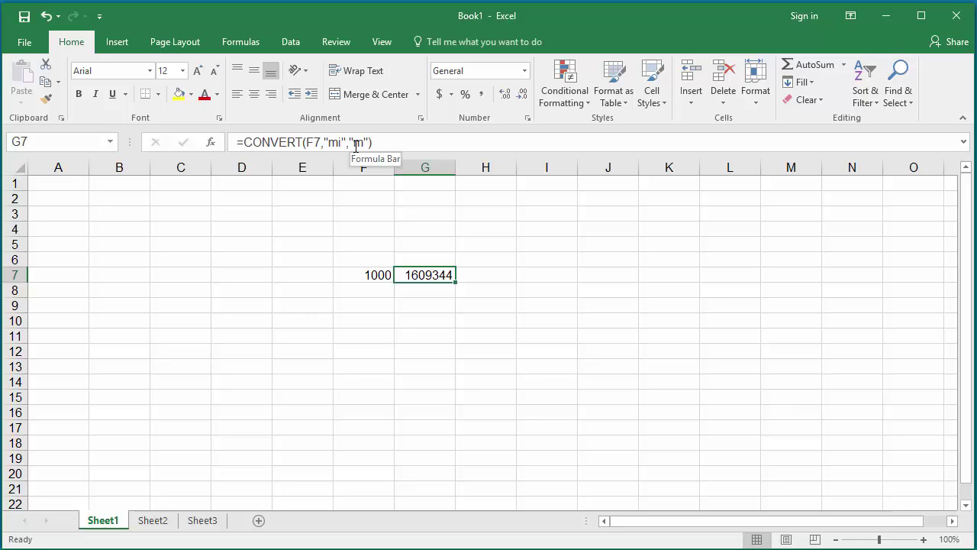
{"action": "left_click", "coordinate": [356, 143]}
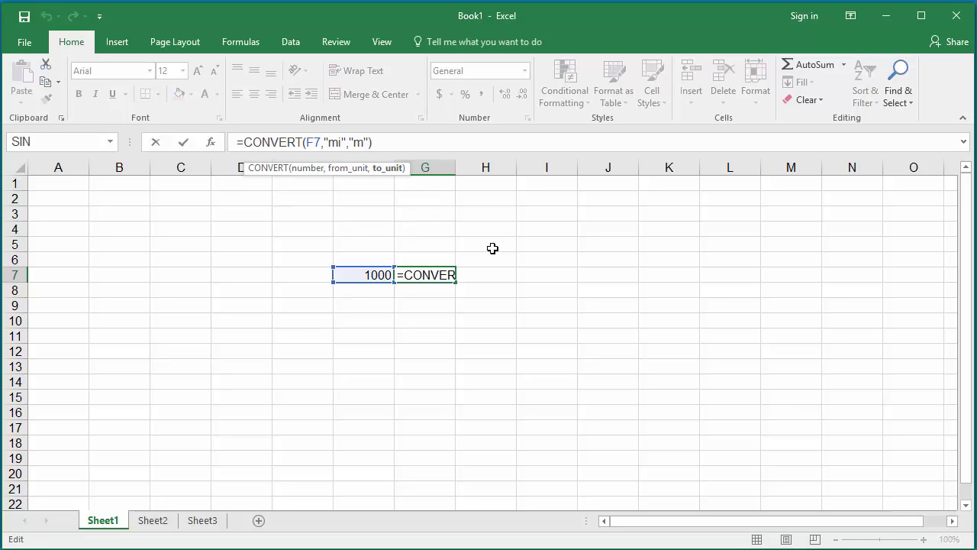
{"action": "type", "text": "k"}
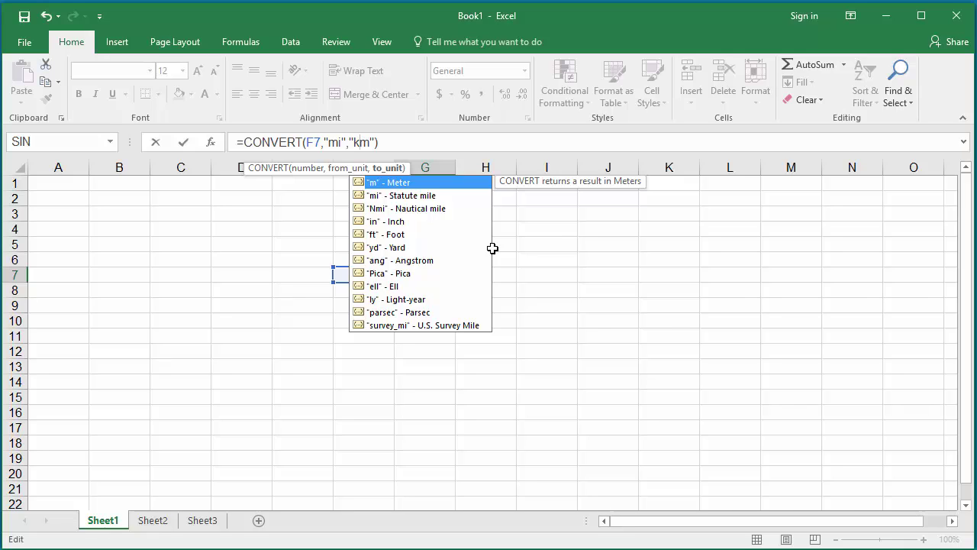
{"action": "key", "text": "Return"}
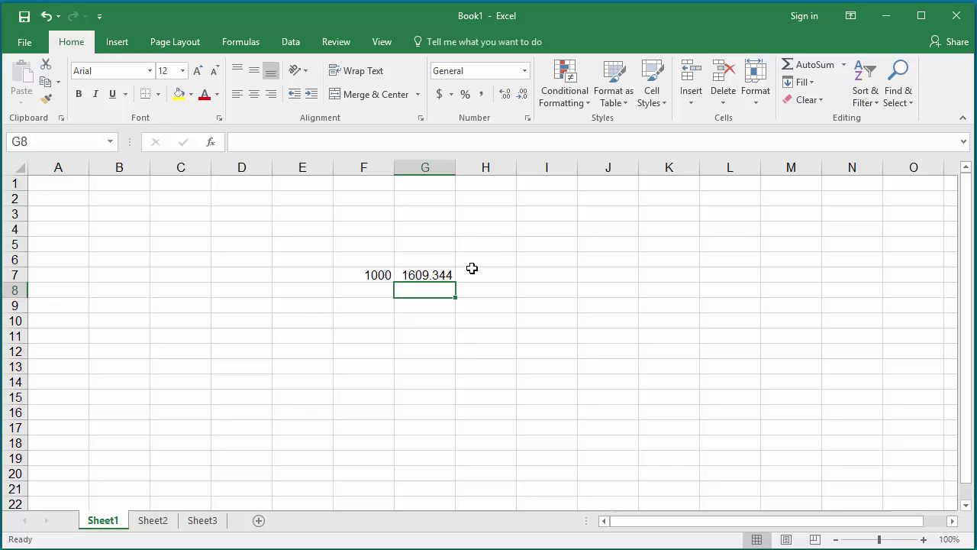
Change G7's from-unit to capitalised "Mi", getting #N/A, then reopen the formula for editing.
{"action": "left_click", "coordinate": [430, 276]}
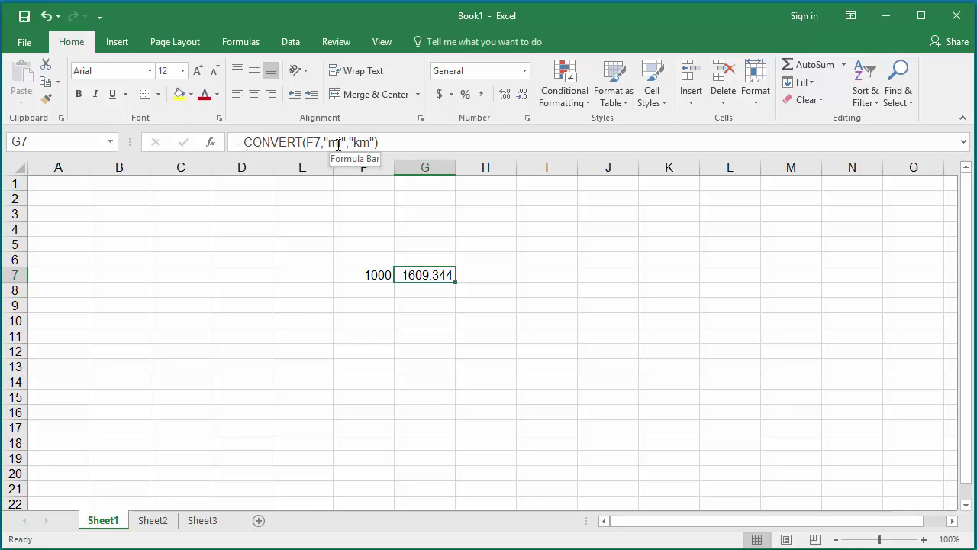
{"action": "left_click", "coordinate": [338, 143]}
{"action": "key", "text": "BackSpace"}
{"action": "key", "text": "BackSpace"}
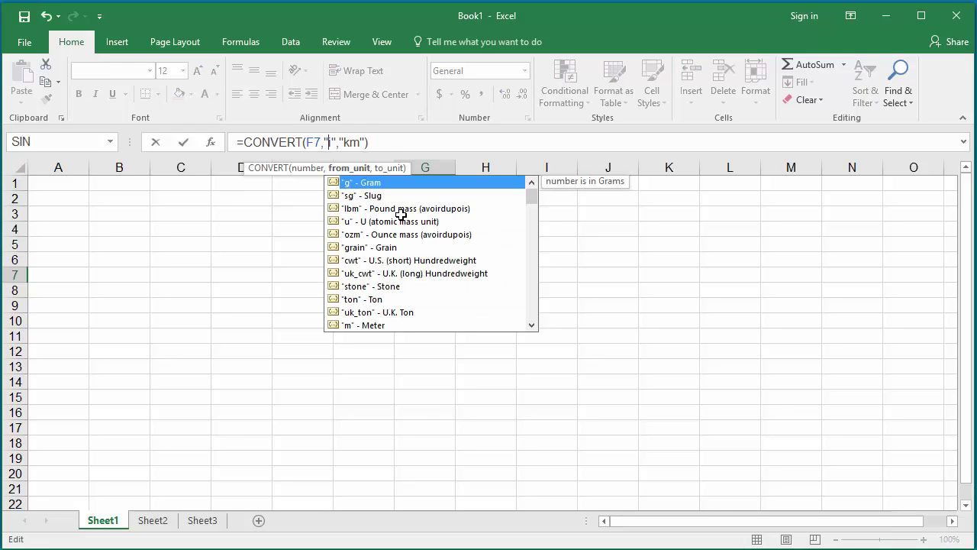
{"action": "type", "text": "Mi"}
{"action": "key", "text": "Return"}
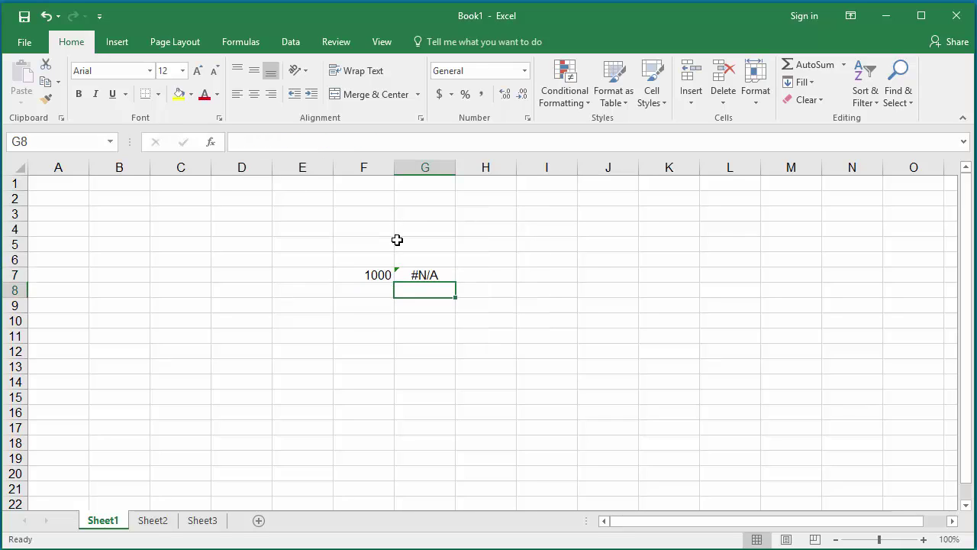
{"action": "left_click", "coordinate": [433, 274]}
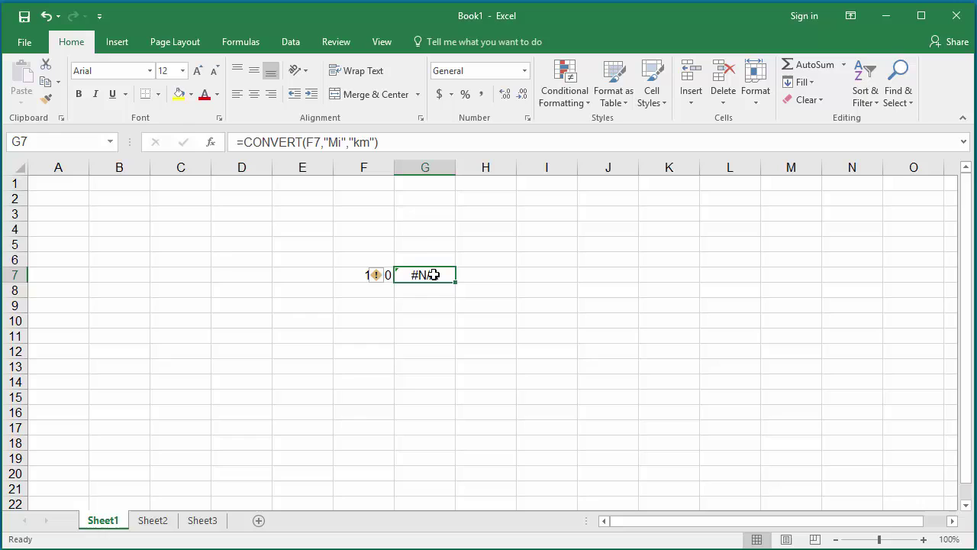
{"action": "left_click", "coordinate": [336, 142]}
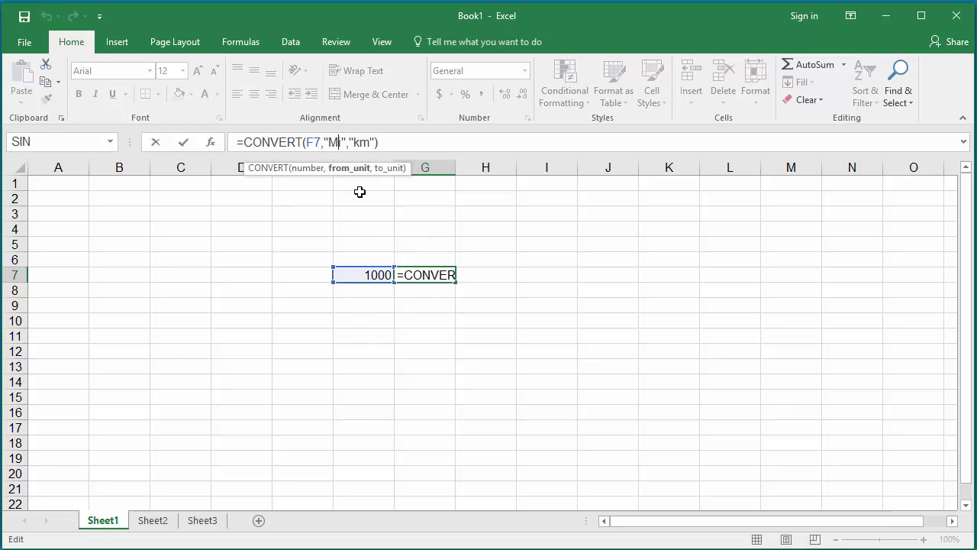
Delete "Mi" from G7's from-unit, browse the unit suggestions, then type "mi" and trim to "m".
{"action": "key", "text": "BackSpace"}
{"action": "key", "text": "BackSpace"}
{"action": "type", "text": "m"}
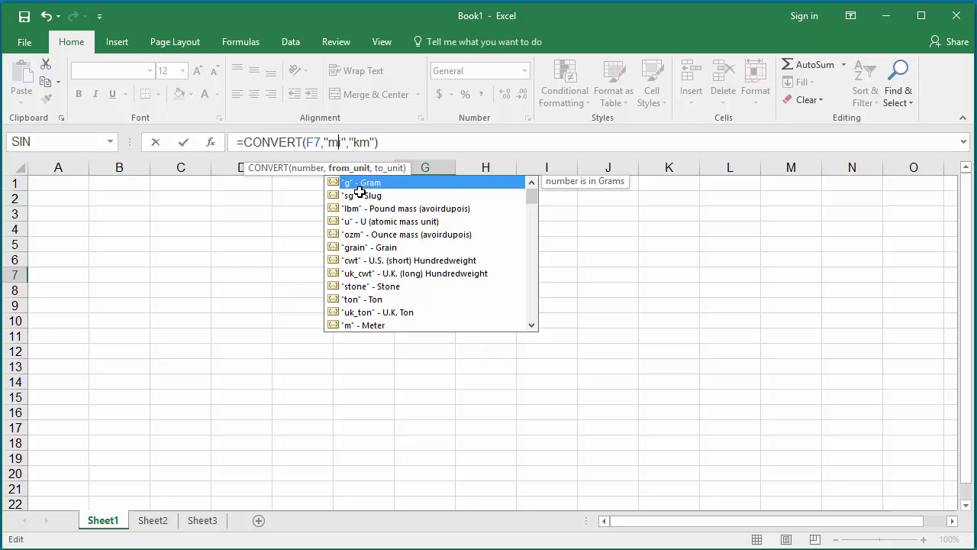
{"action": "key", "text": "BackSpace"}
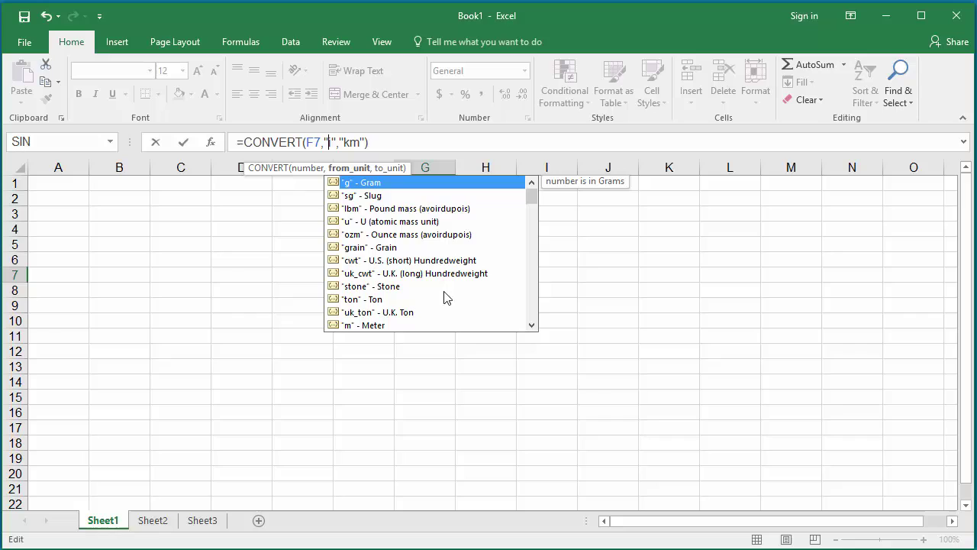
{"action": "left_click", "coordinate": [533, 303]}
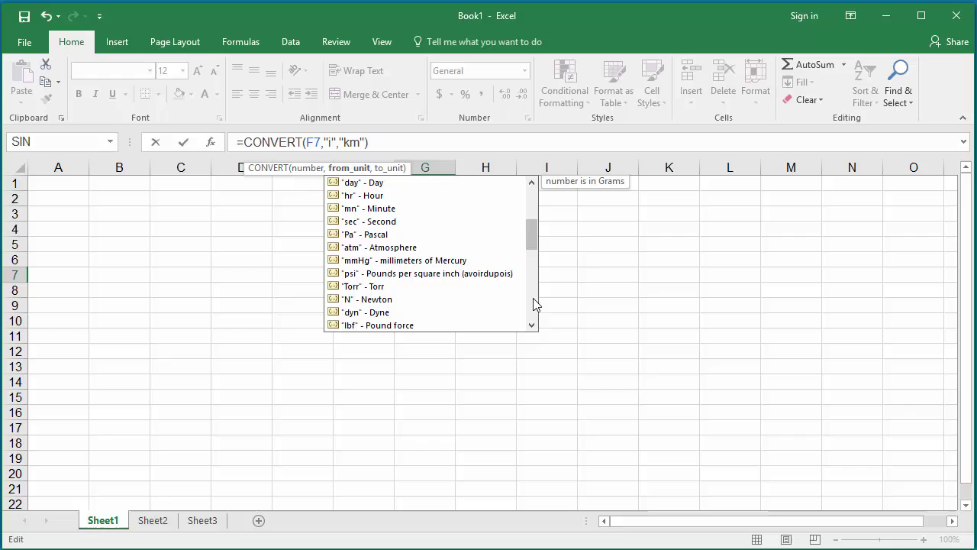
{"action": "left_click", "coordinate": [533, 298]}
{"action": "left_click", "coordinate": [532, 298]}
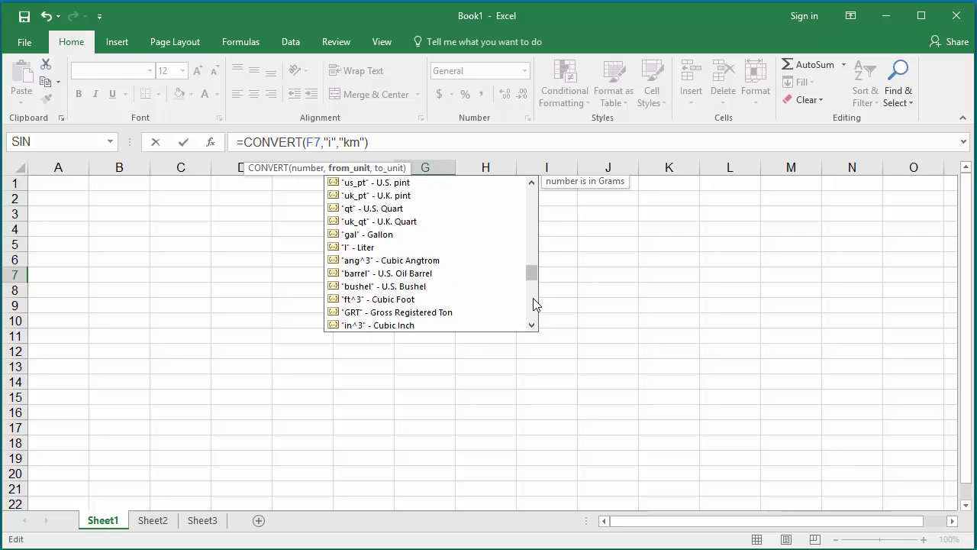
{"action": "left_click", "coordinate": [534, 303]}
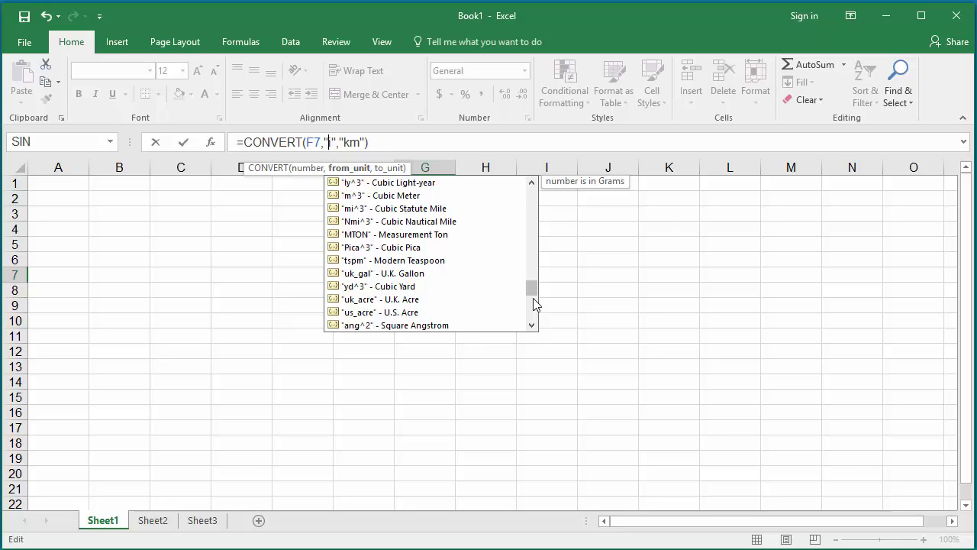
{"action": "type", "text": "mi"}
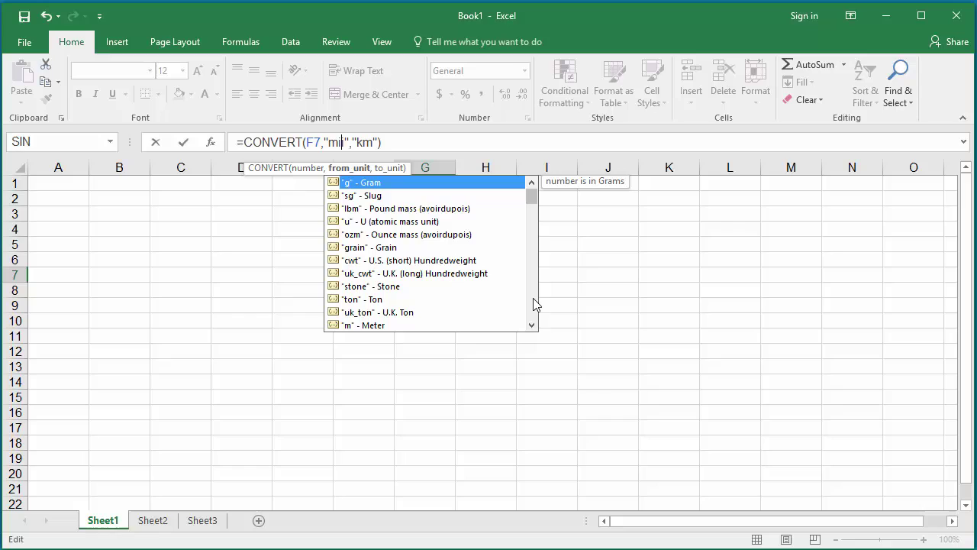
{"action": "key", "text": "BackSpace"}
Empty G7's to-unit so it returns #N/A, then reopen the formula and clear the to-unit.
{"action": "left_click", "coordinate": [372, 143]}
{"action": "key", "text": "BackSpace"}
{"action": "key", "text": "BackSpace"}
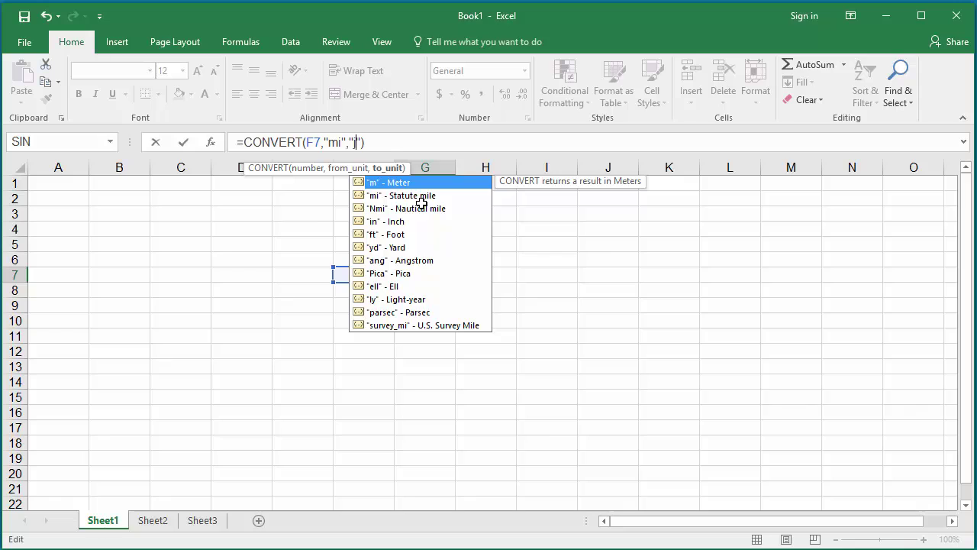
{"action": "key", "text": "Return"}
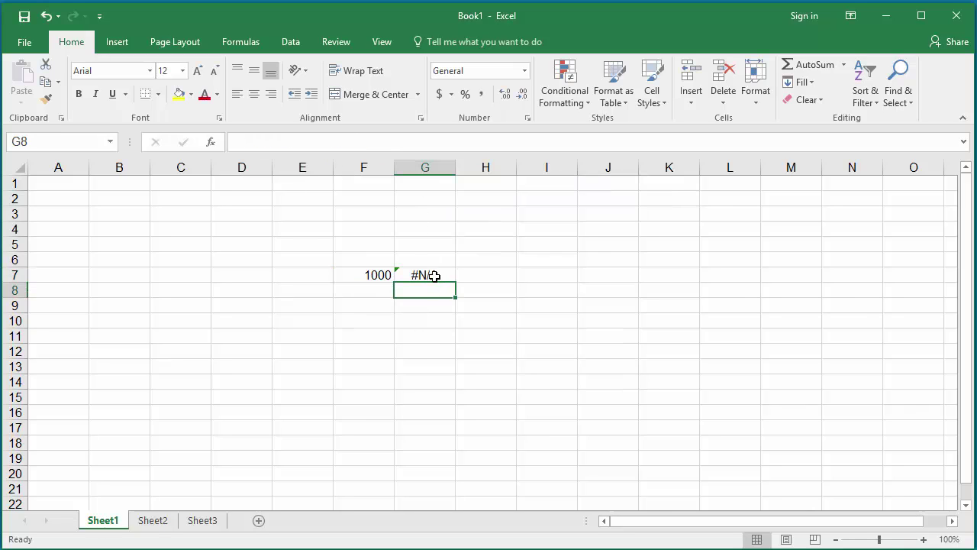
{"action": "left_click", "coordinate": [434, 276]}
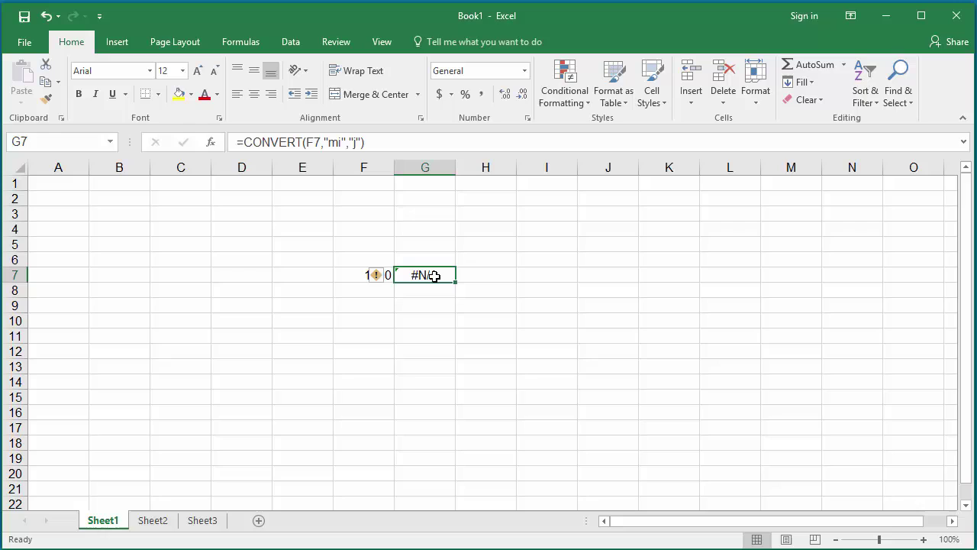
{"action": "left_click", "coordinate": [355, 144]}
{"action": "key", "text": "BackSpace"}
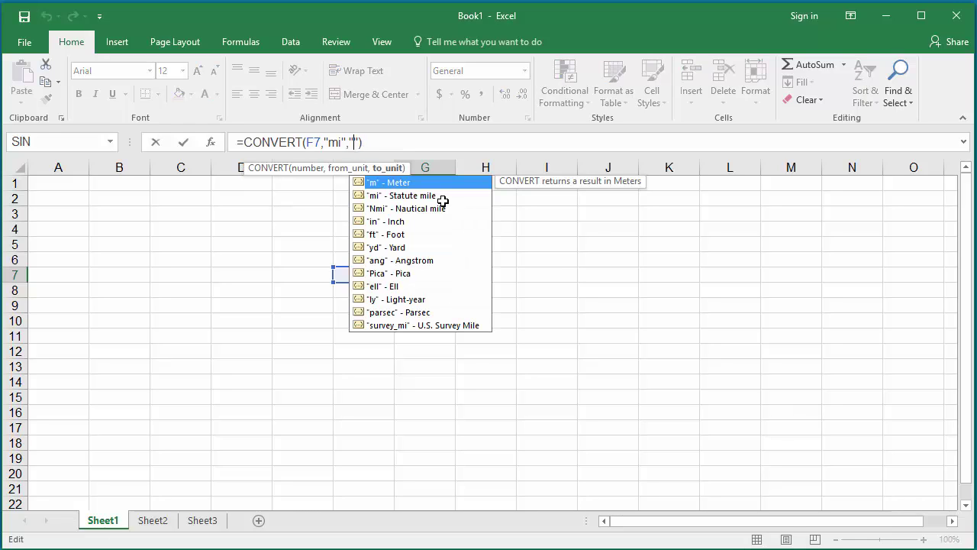